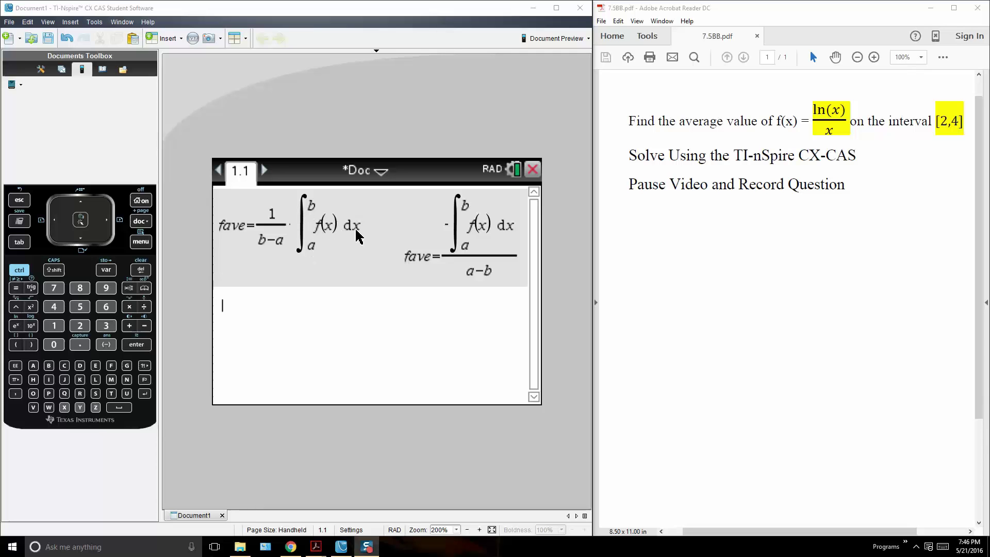
Insert an empty definite integral template from the Calculus functions menu
{"action": "left_click", "coordinate": [142, 243]}
{"action": "left_click", "coordinate": [271, 232]}
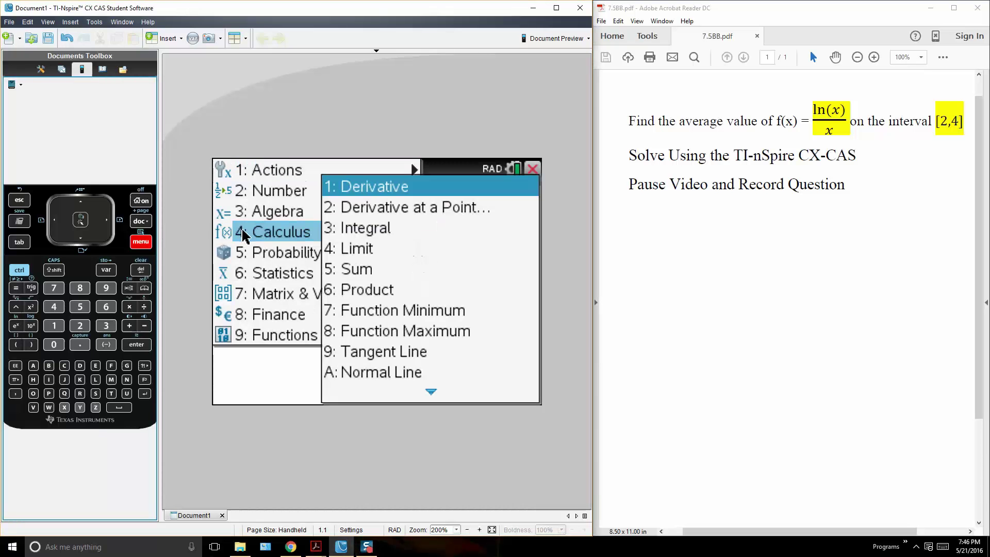
{"action": "left_click", "coordinate": [366, 227]}
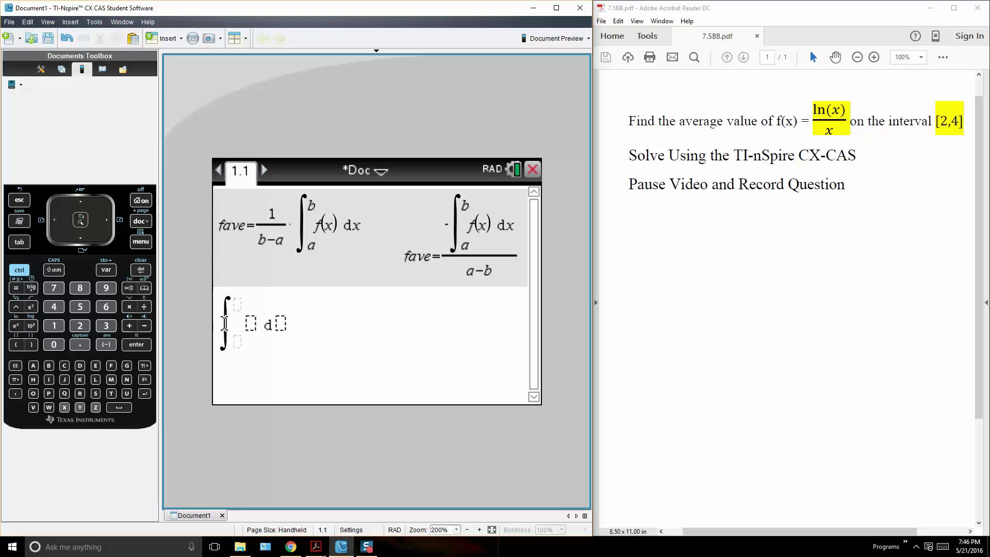
{"action": "key", "text": "Left"}
{"action": "type", "text": "1"}
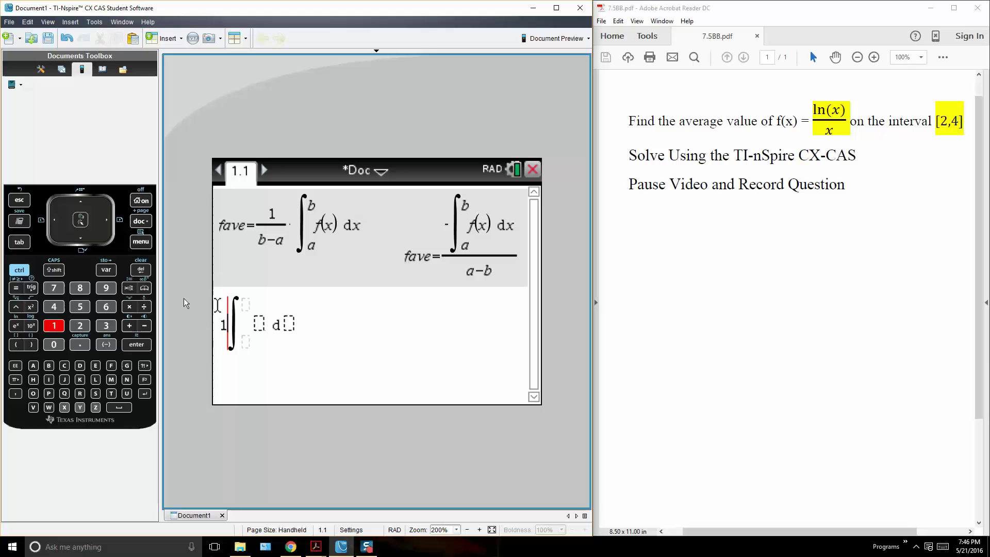
Enter the factor 1/(4−2) before the integral, deleting a stray 8
{"action": "left_click", "coordinate": [143, 306]}
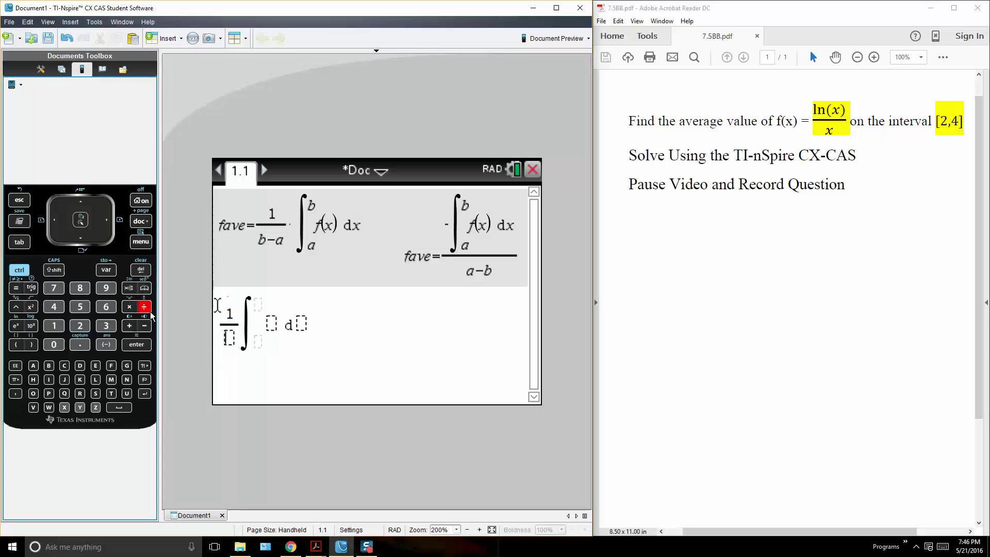
{"action": "left_click", "coordinate": [54, 306]}
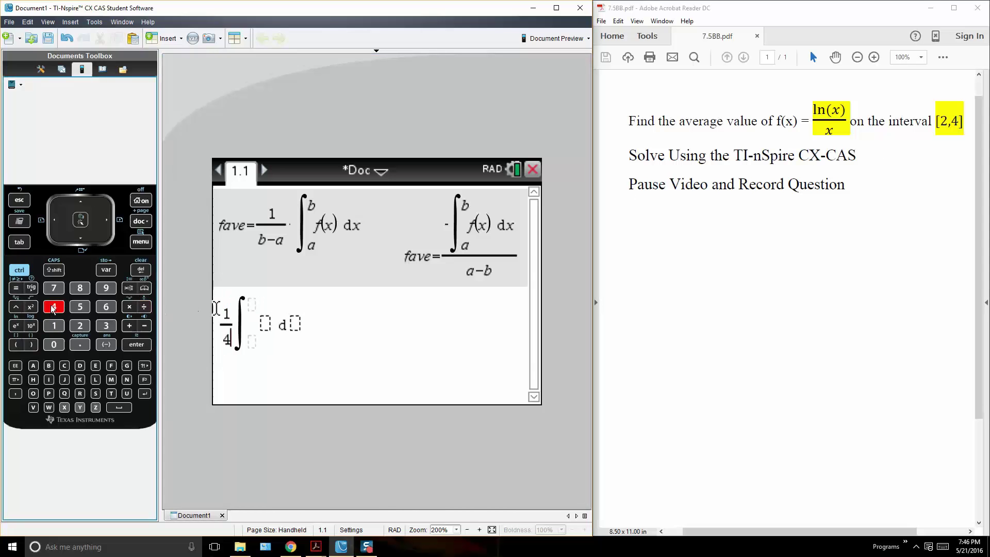
{"action": "left_click", "coordinate": [143, 326]}
{"action": "left_click", "coordinate": [80, 326]}
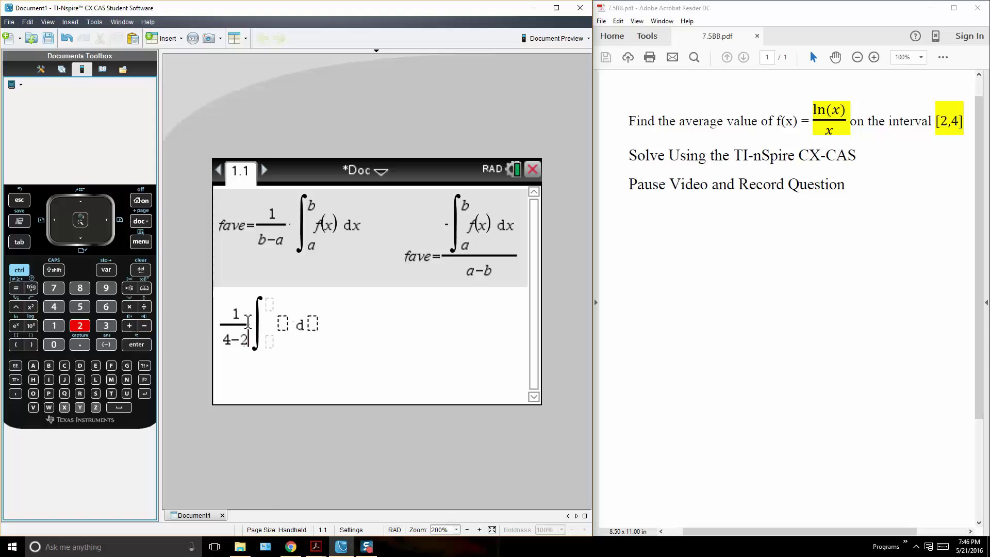
{"action": "left_click", "coordinate": [255, 324]}
{"action": "type", "text": "8"}
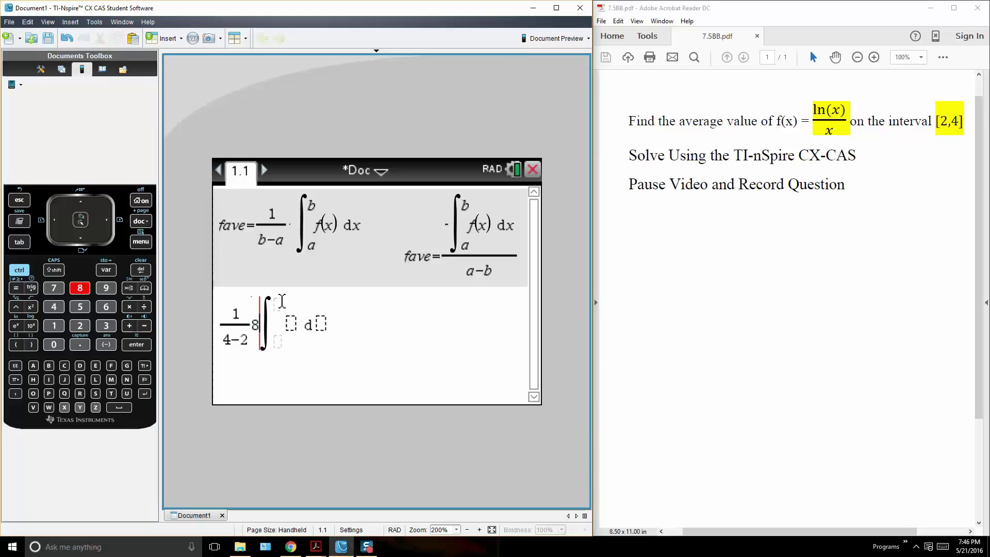
{"action": "left_click", "coordinate": [262, 329]}
{"action": "key", "text": "BackSpace"}
{"action": "left_click", "coordinate": [269, 341]}
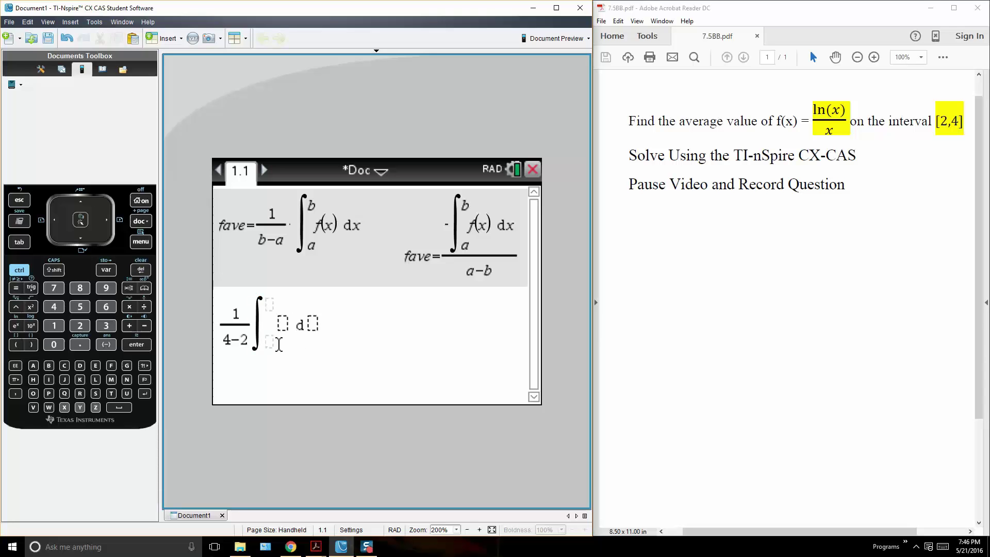
{"action": "type", "text": "2"}
Fill the integral with limits 2 and 4, integrand ln(x)/x, and variable x
{"action": "left_click", "coordinate": [268, 305]}
{"action": "type", "text": "4"}
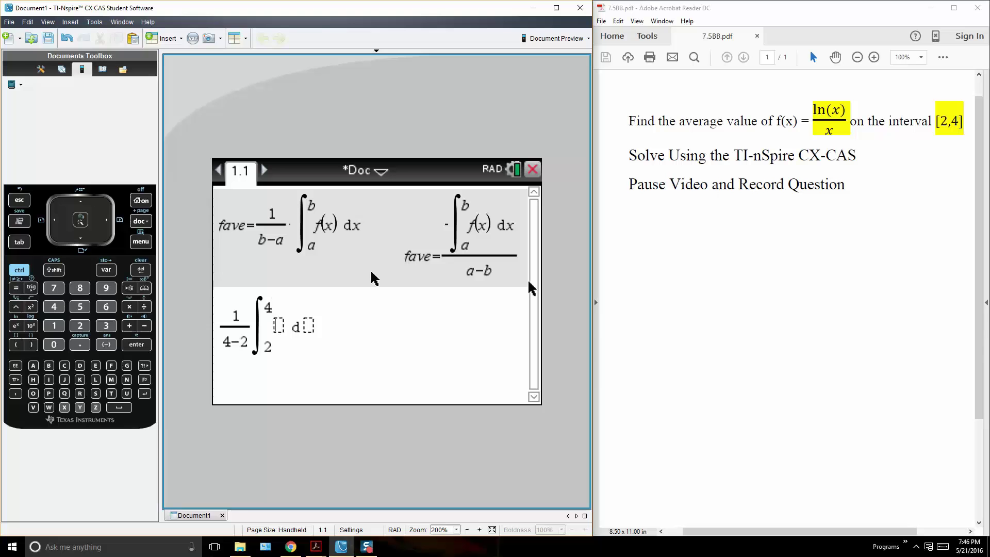
{"action": "left_click", "coordinate": [234, 313]}
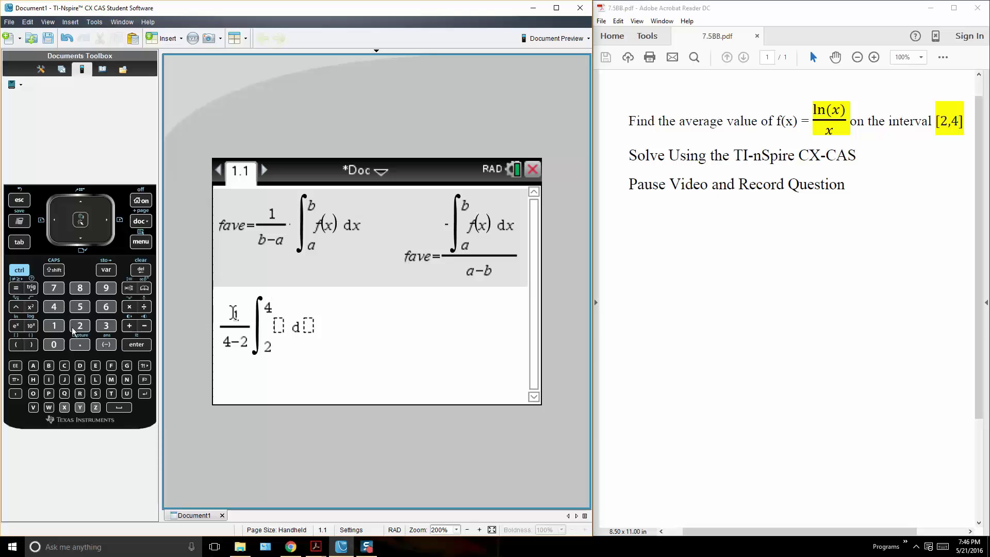
{"action": "left_click", "coordinate": [19, 270]}
{"action": "left_click", "coordinate": [16, 326]}
{"action": "type", "text": "x"}
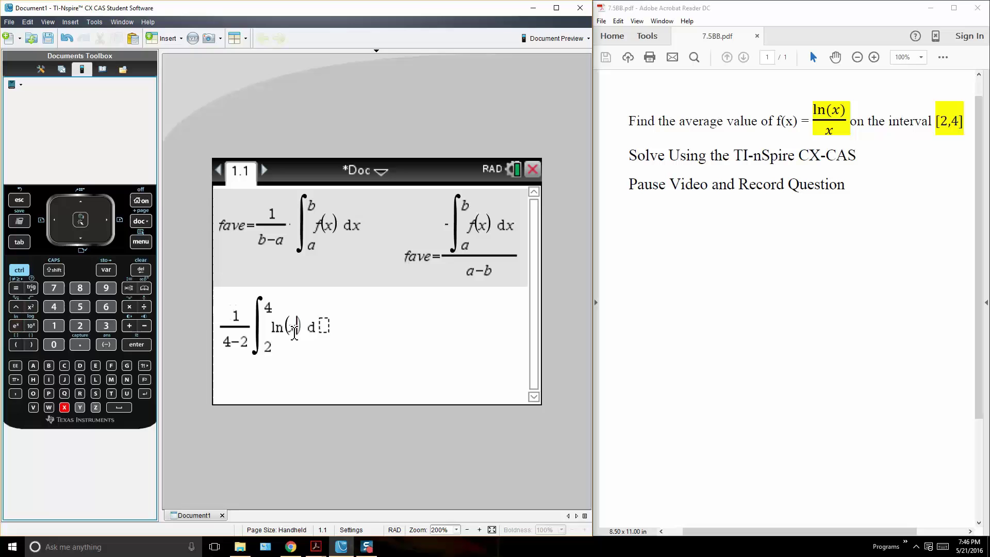
{"action": "left_click", "coordinate": [303, 329]}
{"action": "left_click", "coordinate": [145, 308]}
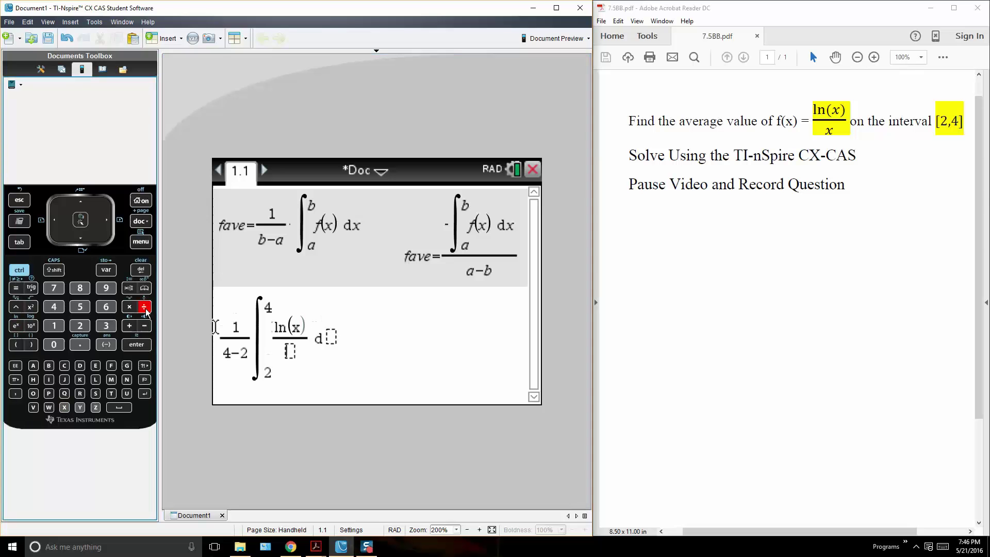
{"action": "type", "text": "x"}
{"action": "left_click", "coordinate": [331, 338]}
{"action": "type", "text": "x"}
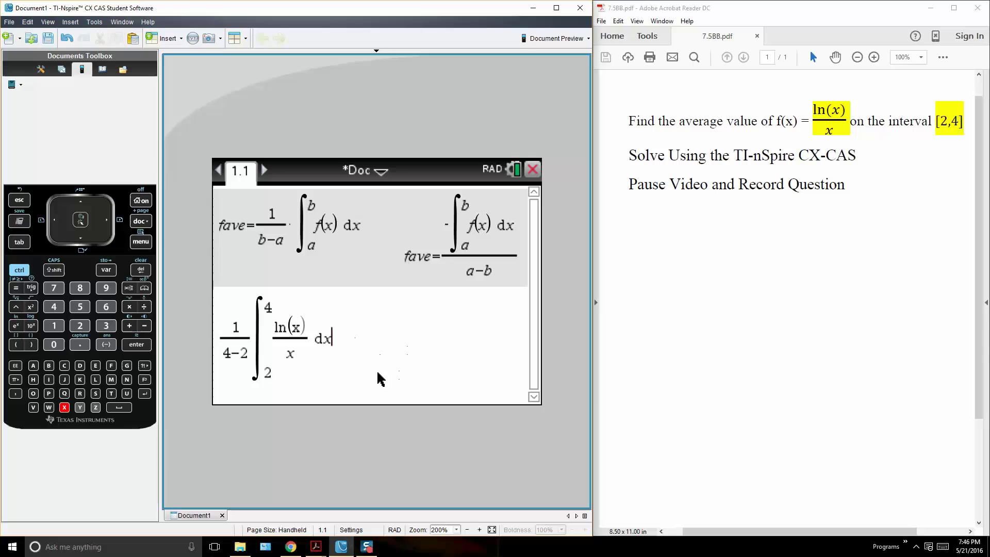
Evaluate the expression to 3·(ln 2)²/4, then convert that result to the decimal 0.36034
{"action": "key", "text": "Return"}
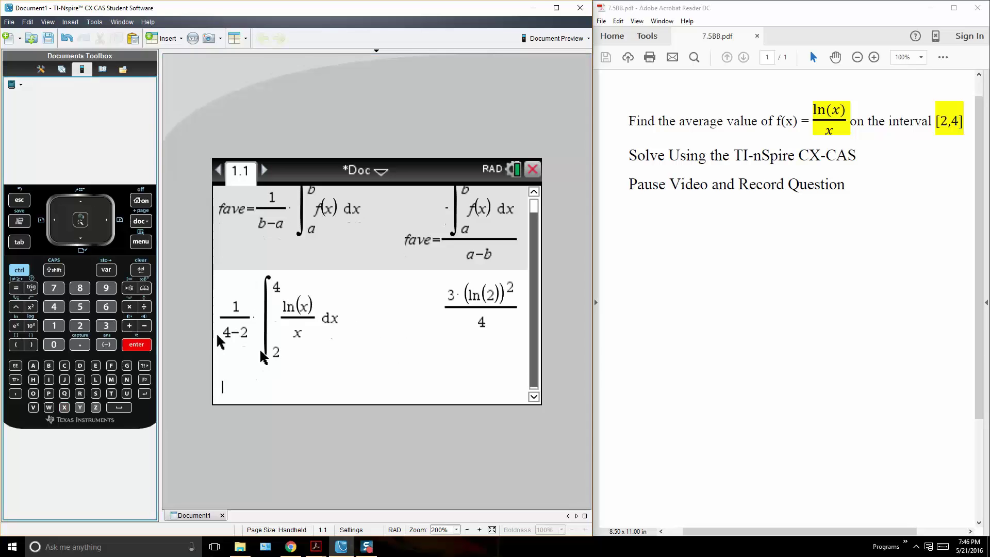
{"action": "key", "text": "Up"}
{"action": "key", "text": "Return"}
{"action": "left_click", "coordinate": [19, 270]}
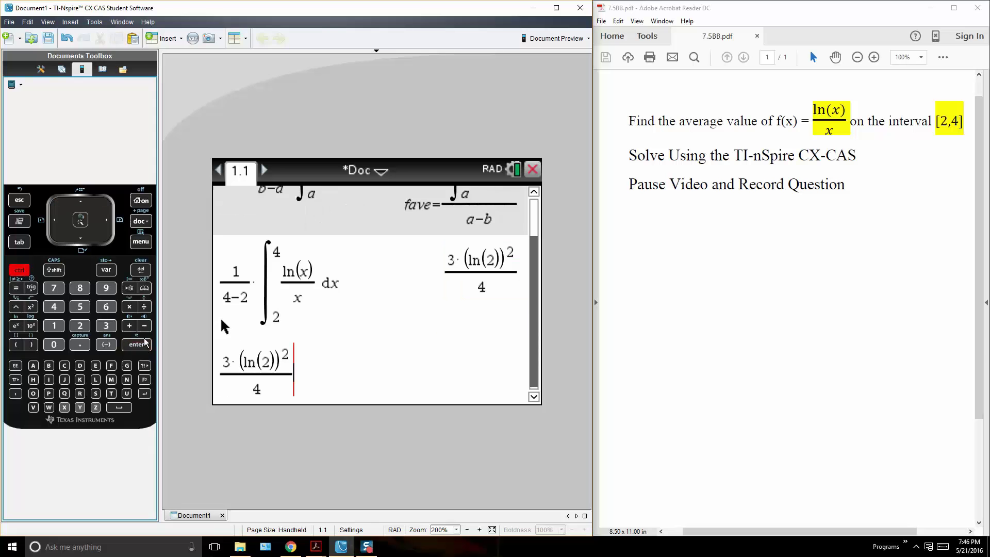
{"action": "left_click", "coordinate": [135, 344]}
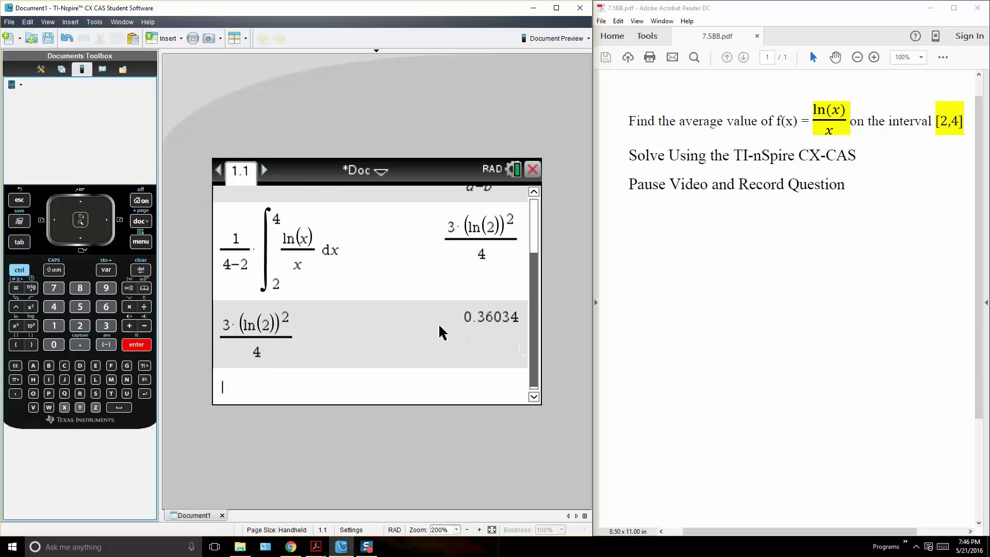